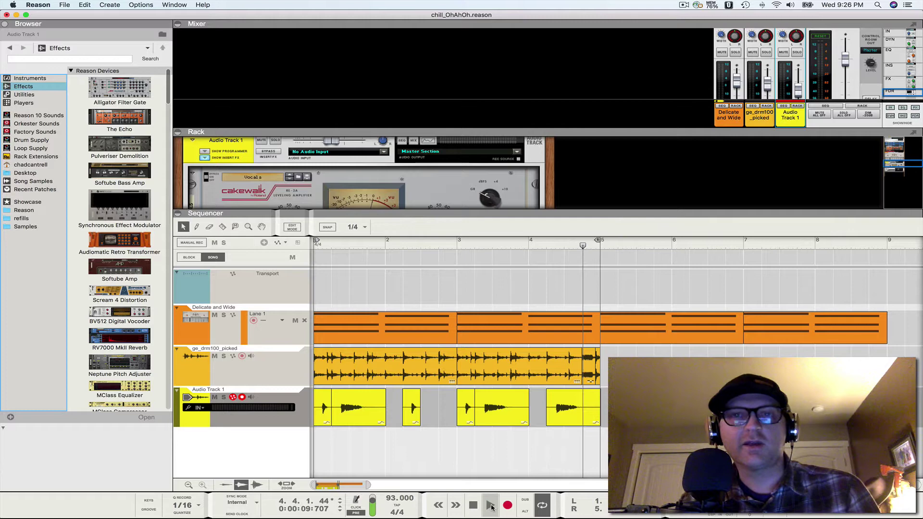
# - Play the song and solo Audio Track 1, then bring up the Window menu's song list
pyautogui.click(490, 505)
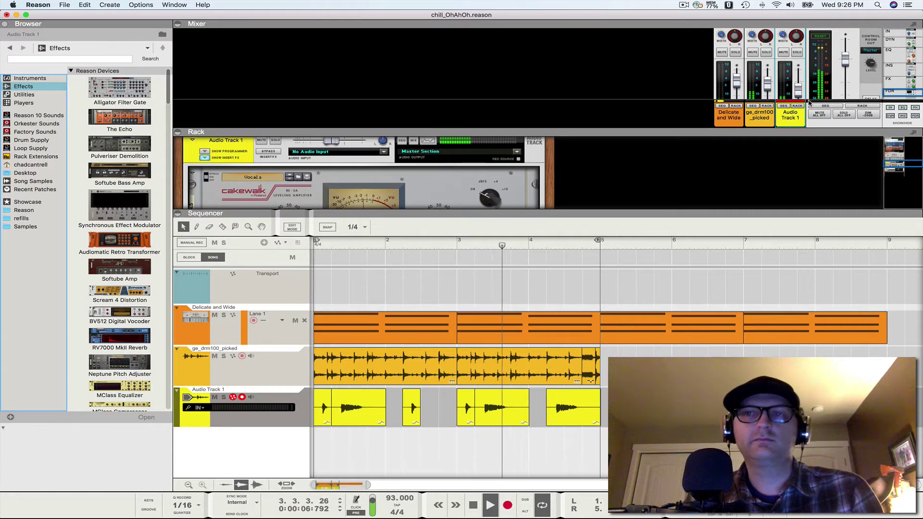
pyautogui.click(797, 52)
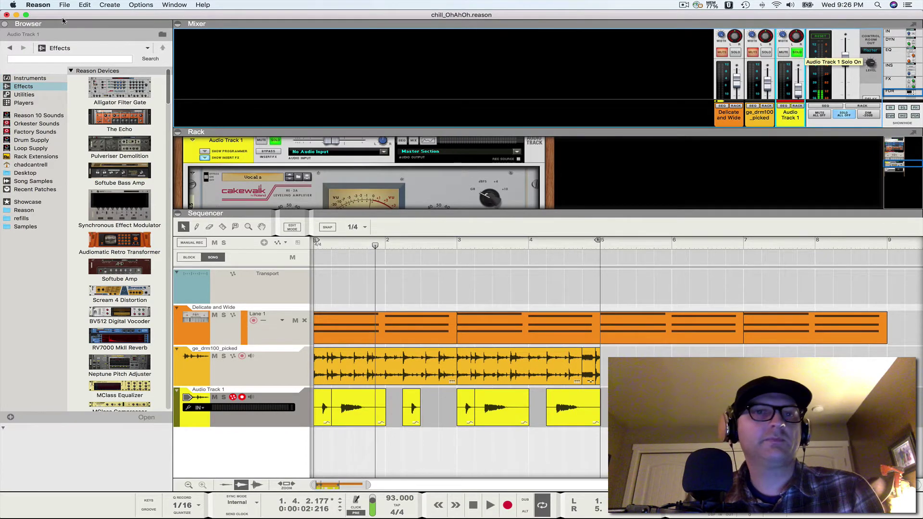
pyautogui.click(174, 4)
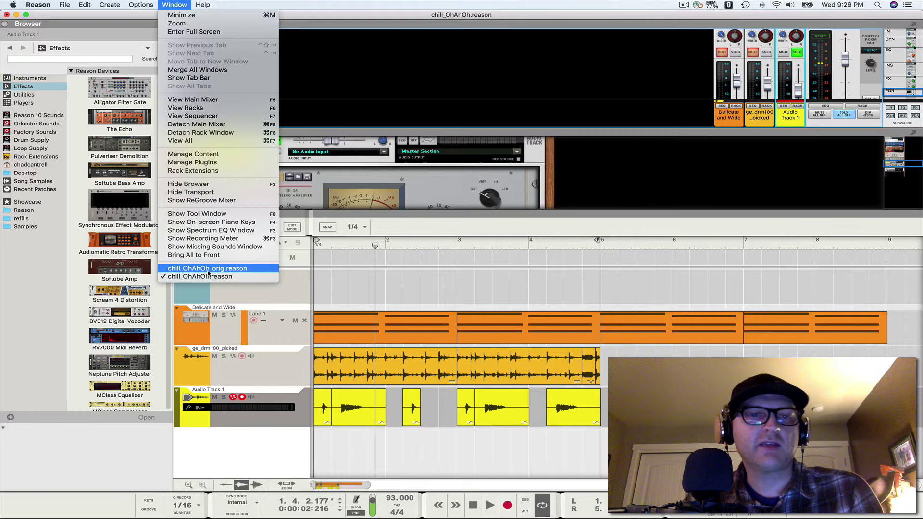
# - Switch to chill_OhAhOh_orig.reason and play it from the song start
pyautogui.press('Return')
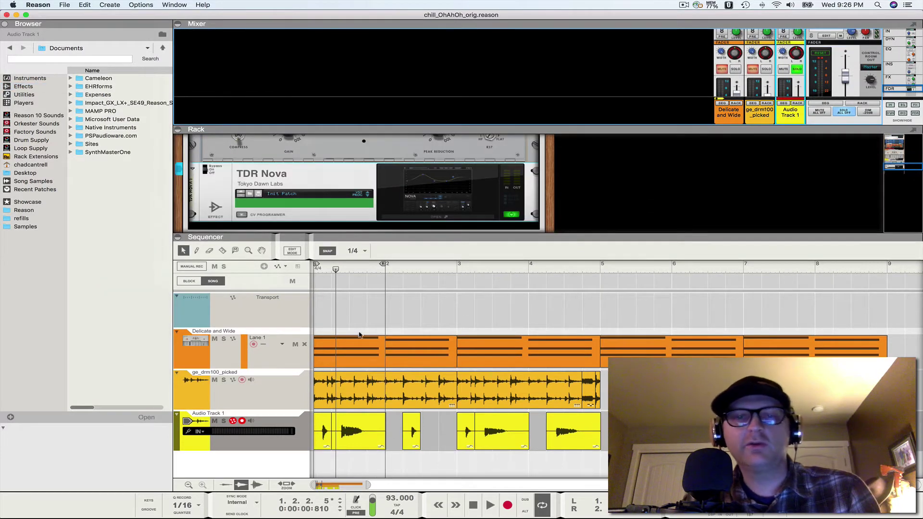
pyautogui.click(313, 271)
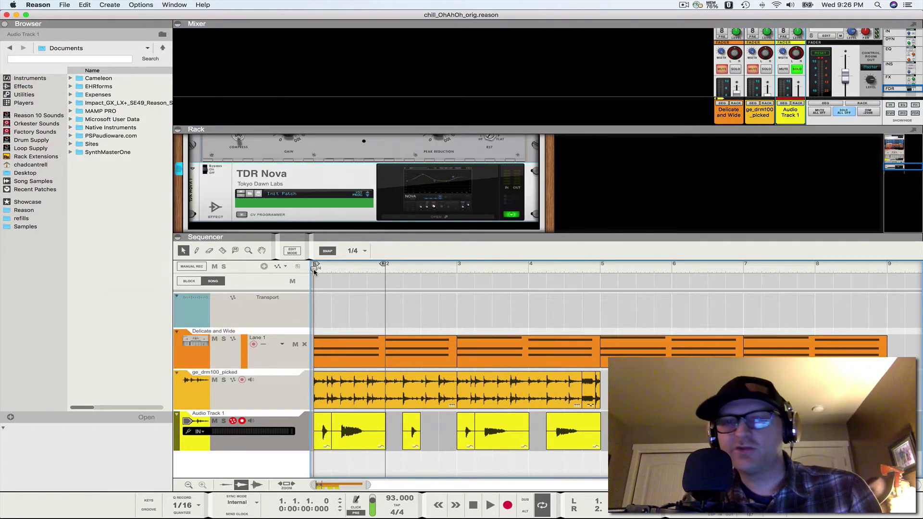
pyautogui.press('space')
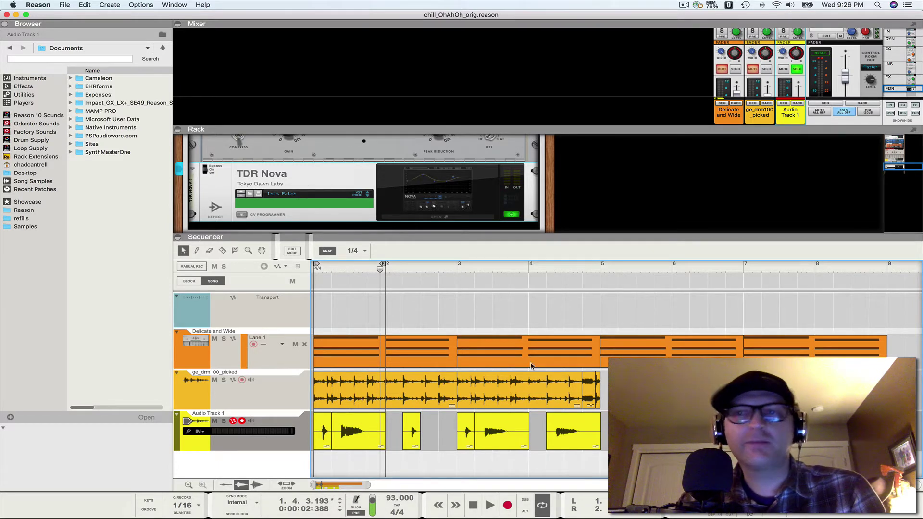
# - Open the first vocal clip in Pitch Edit and select all its notes
pyautogui.doubleClick(366, 444)
pyautogui.scroll(-5, 472, 374)
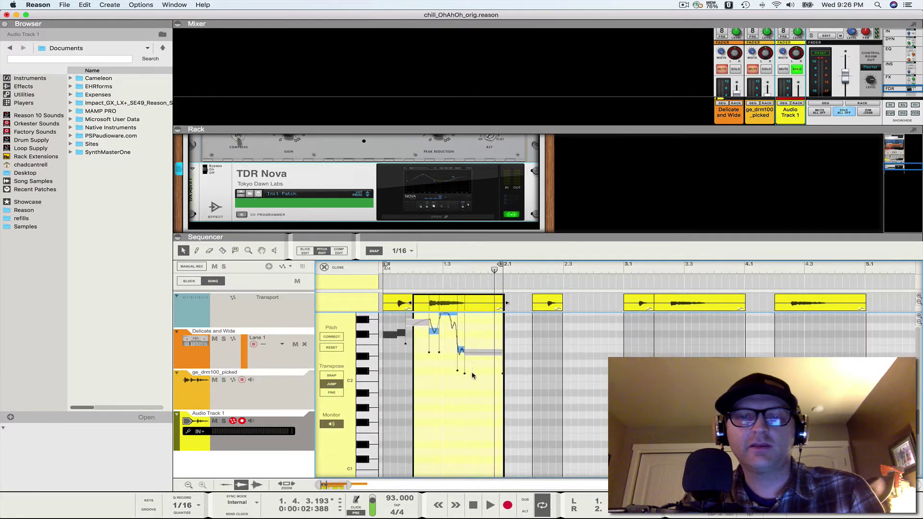
pyautogui.moveTo(497, 338); pyautogui.dragTo(423, 408)
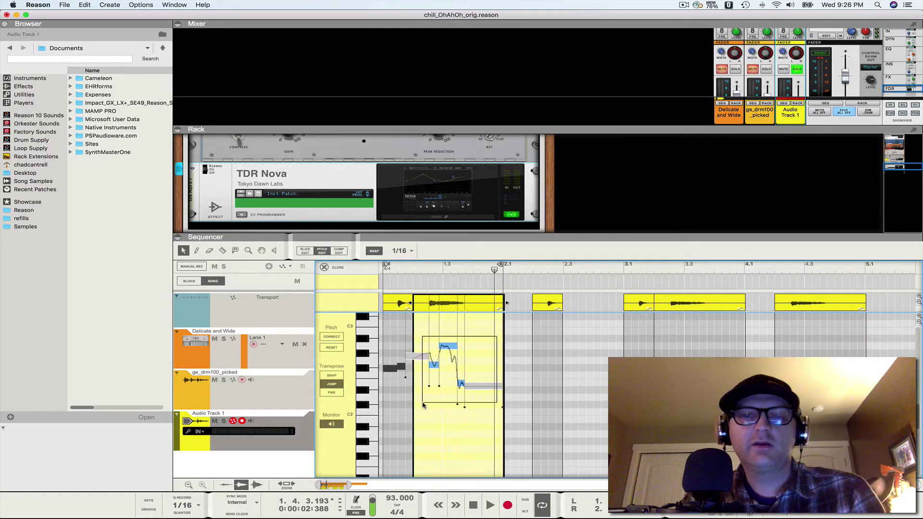
pyautogui.hscroll(1, 553, 302)
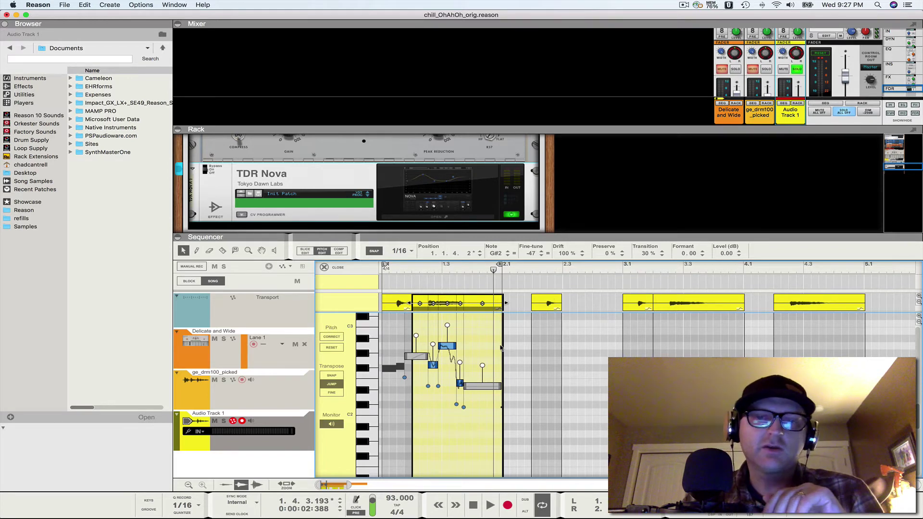
# - Raise the selected notes' Note value from G#2 to G#3 while playing
pyautogui.press('space')
pyautogui.click(508, 252)
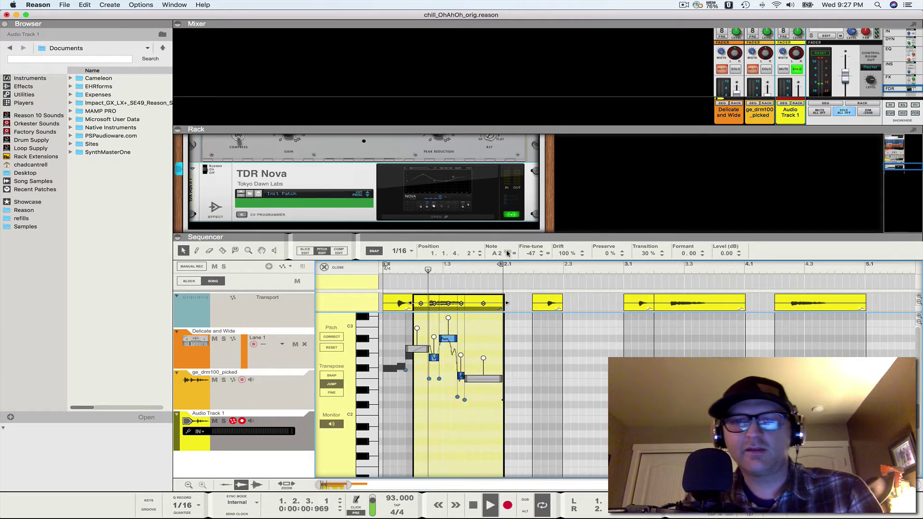
pyautogui.click(507, 252)
pyautogui.click(507, 252)
pyautogui.click(507, 252)
pyautogui.click(507, 252)
pyautogui.click(507, 252)
pyautogui.click(507, 252)
pyautogui.click(507, 252)
pyautogui.click(507, 252)
pyautogui.click(507, 252)
pyautogui.click(507, 252)
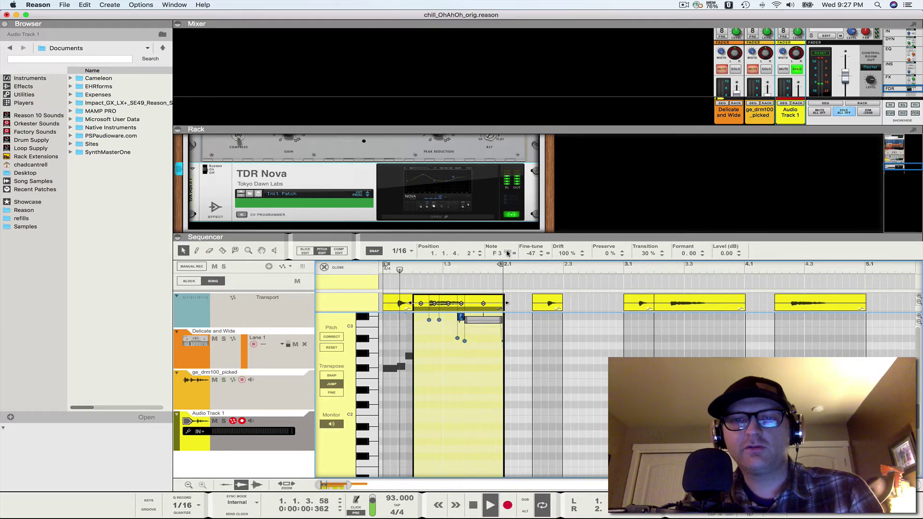
pyautogui.click(507, 252)
pyautogui.scroll(3, 436, 394)
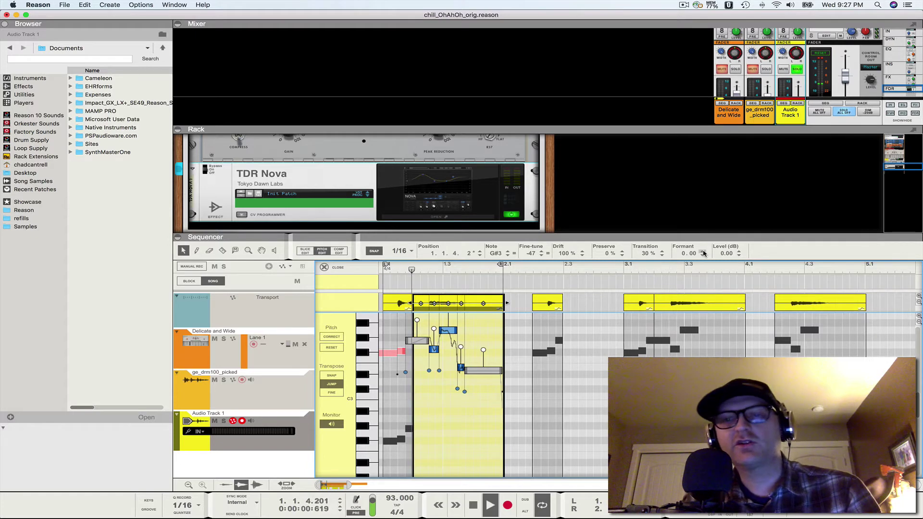
pyautogui.press('space')
pyautogui.press('space')
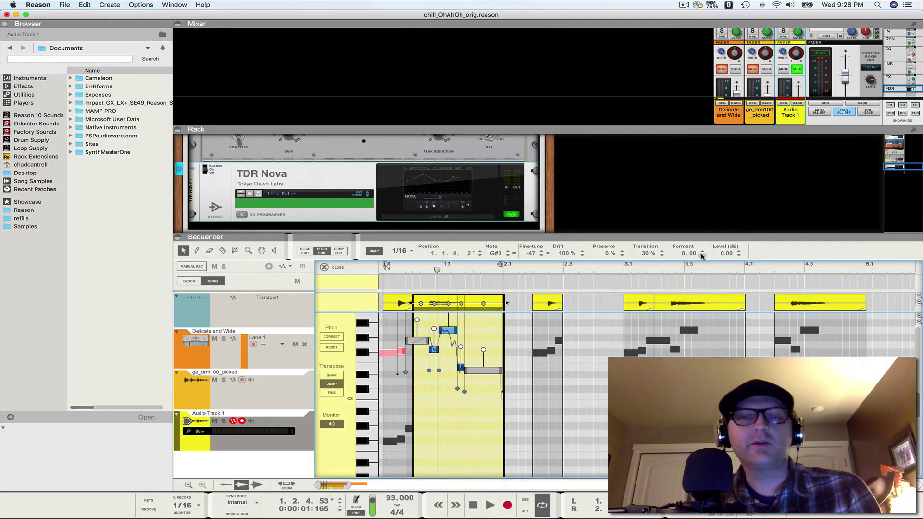
pyautogui.press('space')
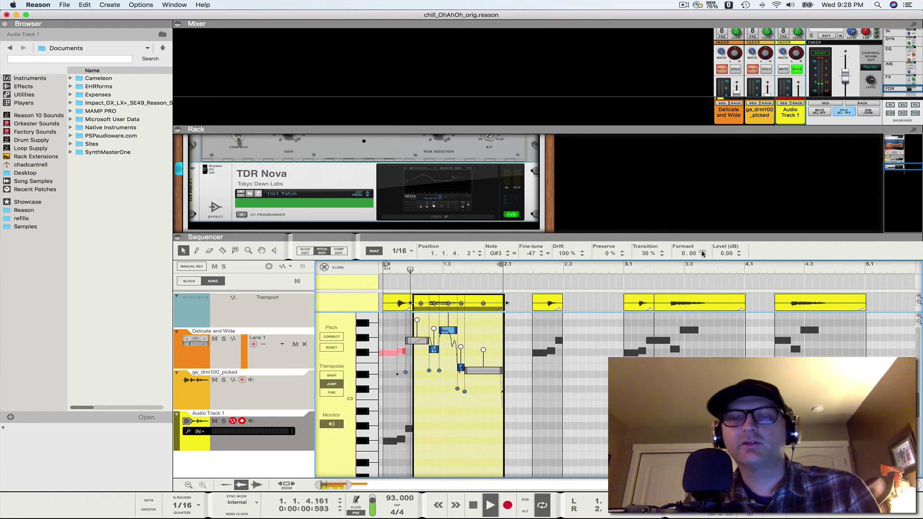
# - Raise the vocal clip's formant two steps, then select the short opening clip's note
pyautogui.click(702, 254)
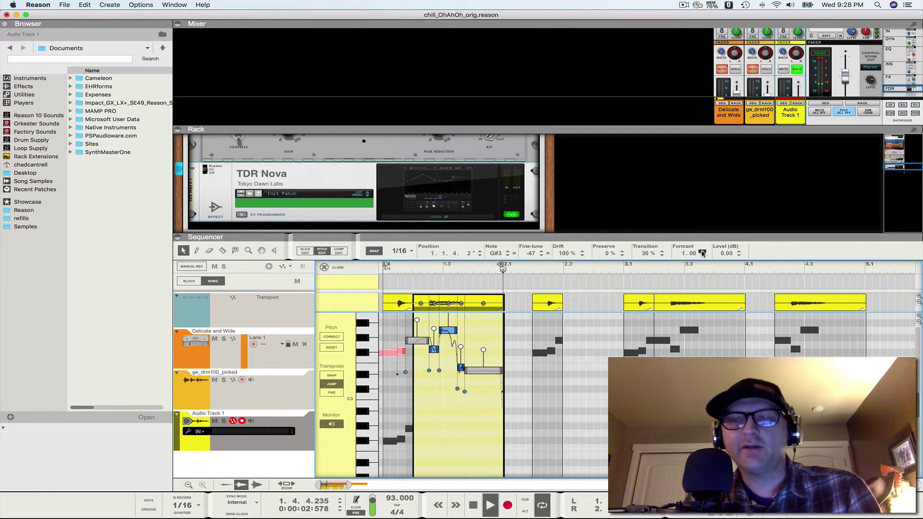
pyautogui.click(702, 252)
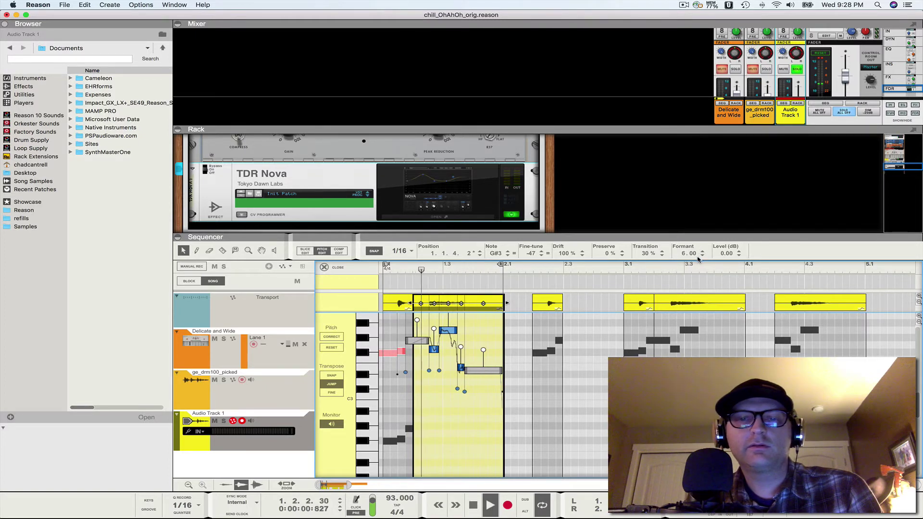
pyautogui.click(393, 306)
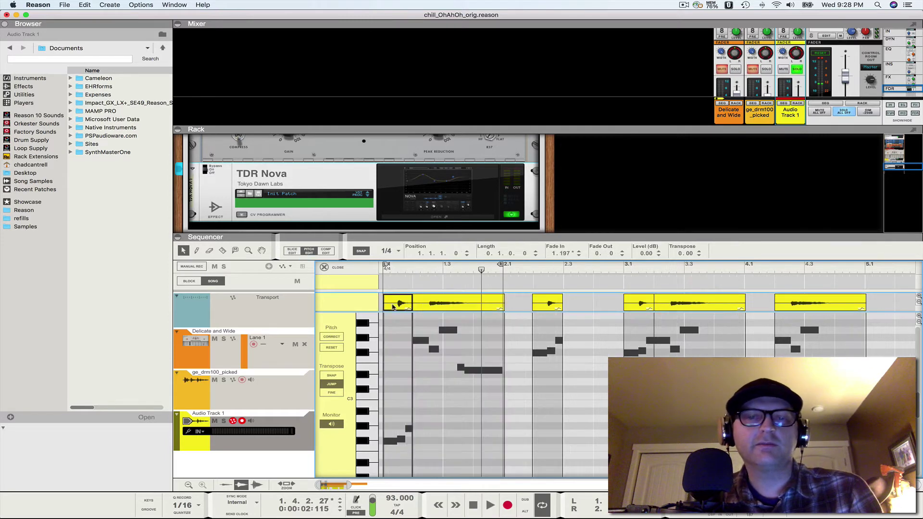
pyautogui.click(401, 438)
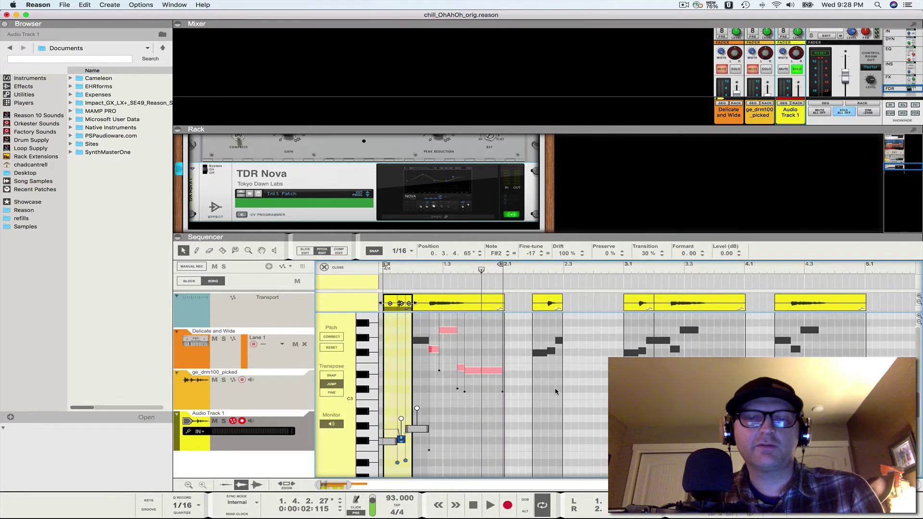
# - Step the short clip's note up an octave, from F#2 to F#3
pyautogui.click(507, 252)
pyautogui.click(507, 253)
pyautogui.click(507, 253)
pyautogui.click(507, 252)
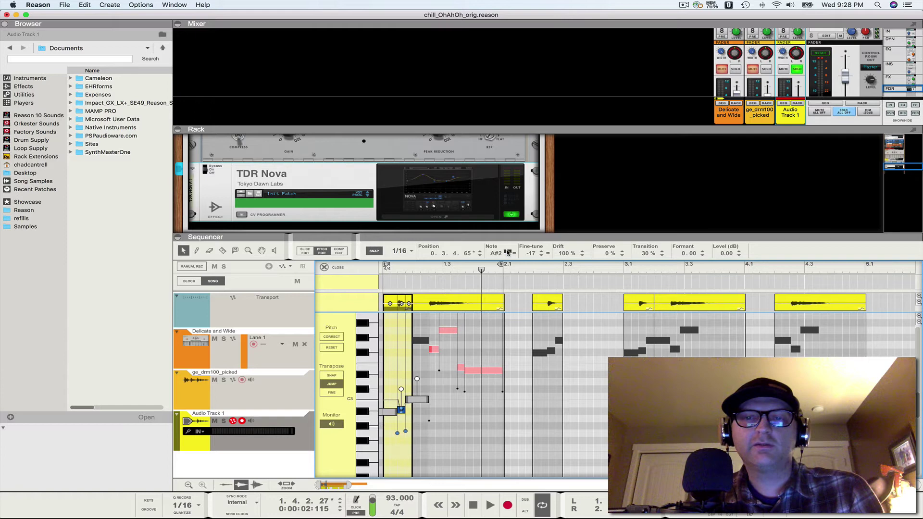
pyautogui.click(507, 252)
pyautogui.click(507, 252)
pyautogui.click(507, 252)
pyautogui.click(507, 252)
pyautogui.click(507, 252)
pyautogui.click(508, 253)
pyautogui.click(507, 253)
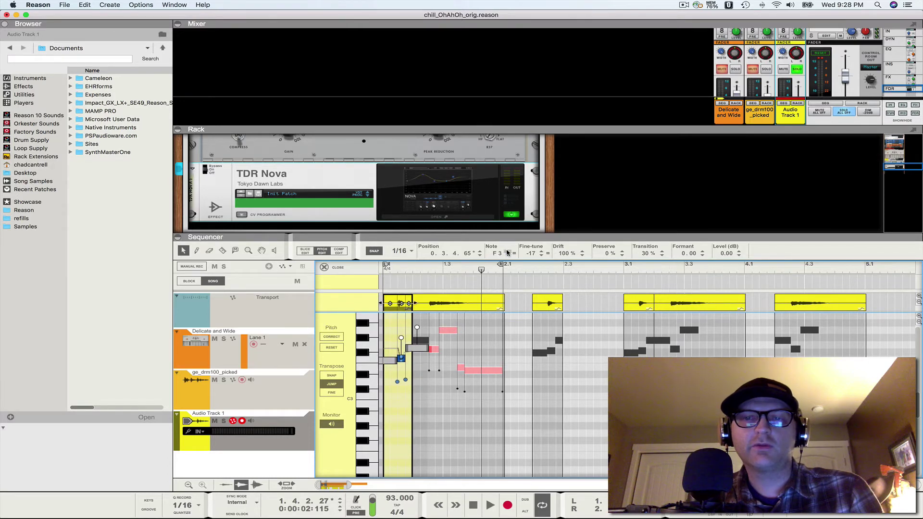
pyautogui.click(507, 252)
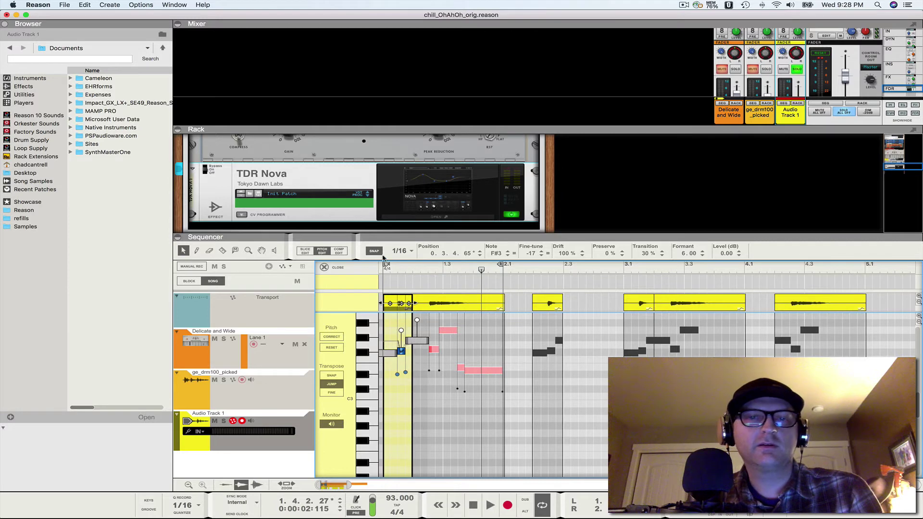
# - Return to the arrangement, rewind to bar 1, and enlarge the mixer to show inserts
pyautogui.click(325, 252)
pyautogui.press('space')
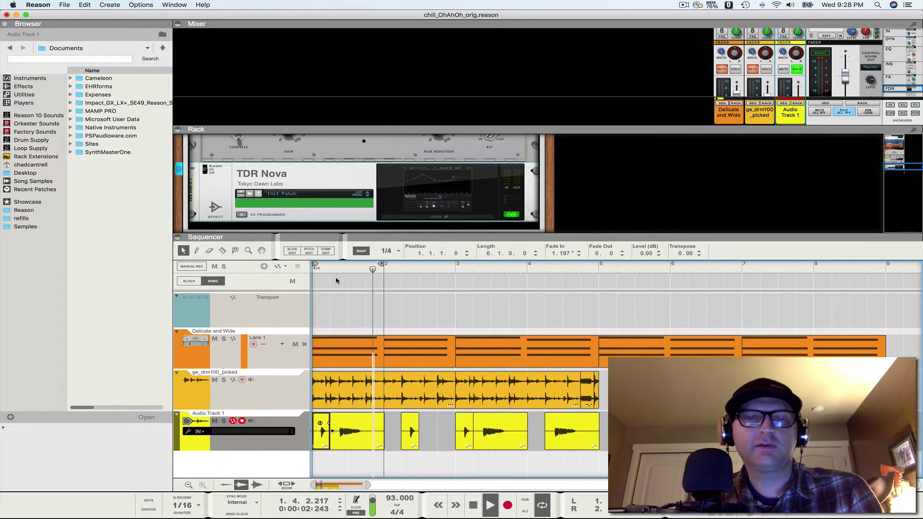
pyautogui.click(509, 317)
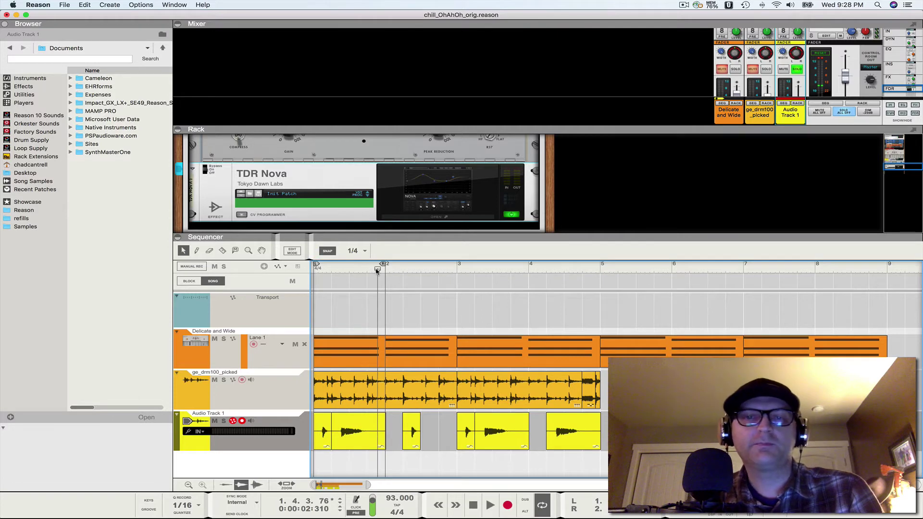
pyautogui.moveTo(377, 271); pyautogui.dragTo(316, 269)
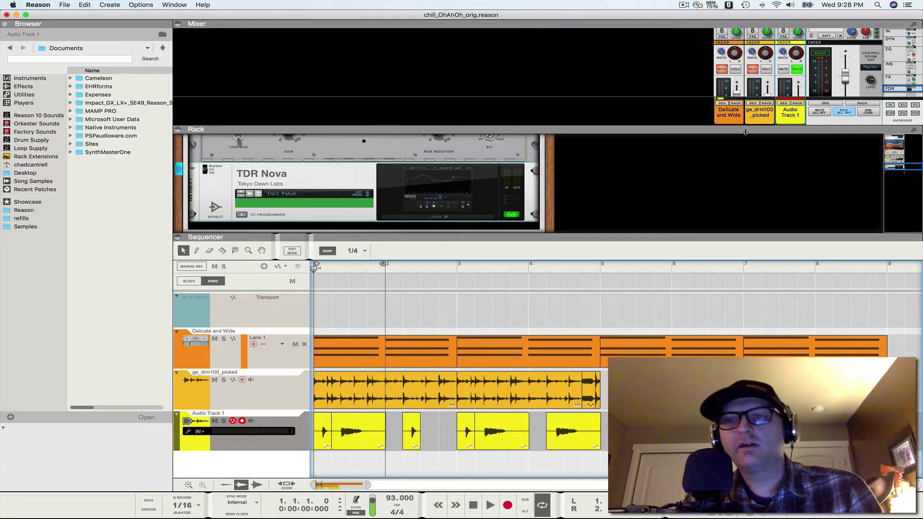
pyautogui.moveTo(745, 133)
pyautogui.mouseDown()
pyautogui.moveTo(747, 159)
pyautogui.moveTo(750, 142)
pyautogui.mouseUp()
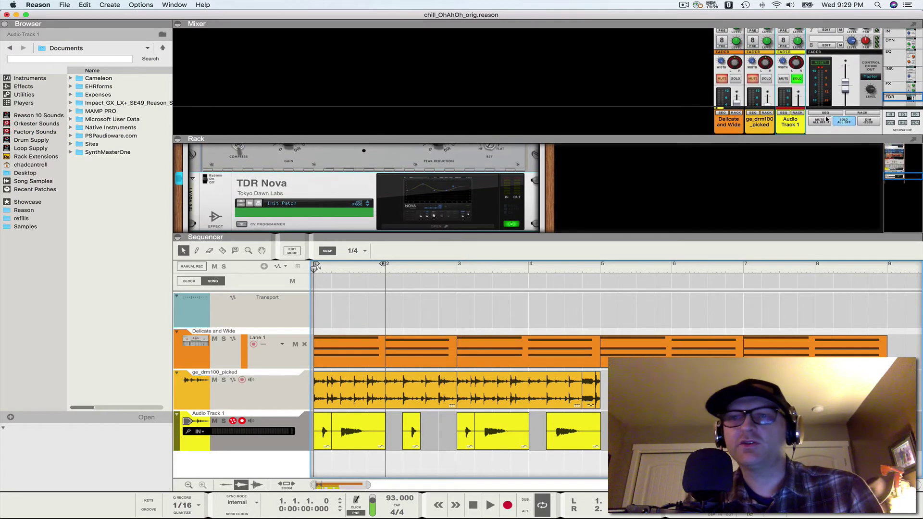
pyautogui.scroll(5, 793, 96)
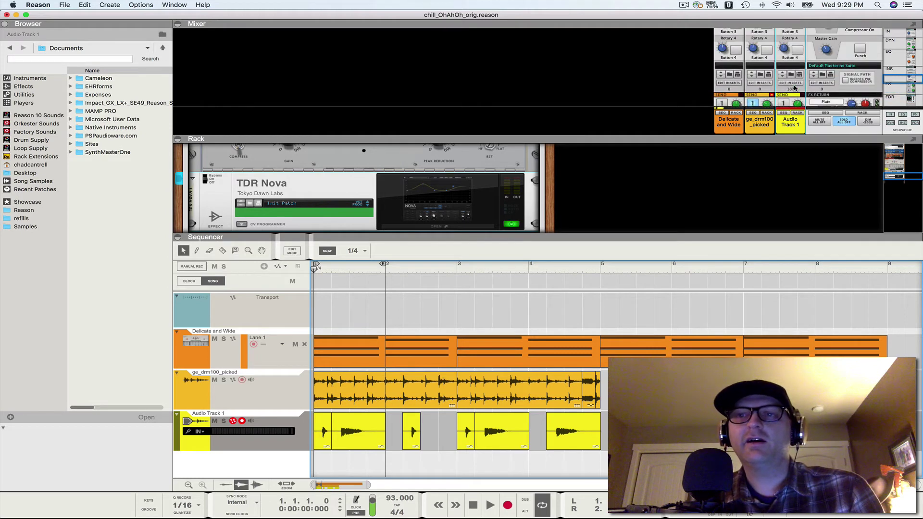
# - Enable Audio Track 1's Spectrum EQ high-pass at 441.4 Hz, toggling it during playback to compare
pyautogui.click(906, 53)
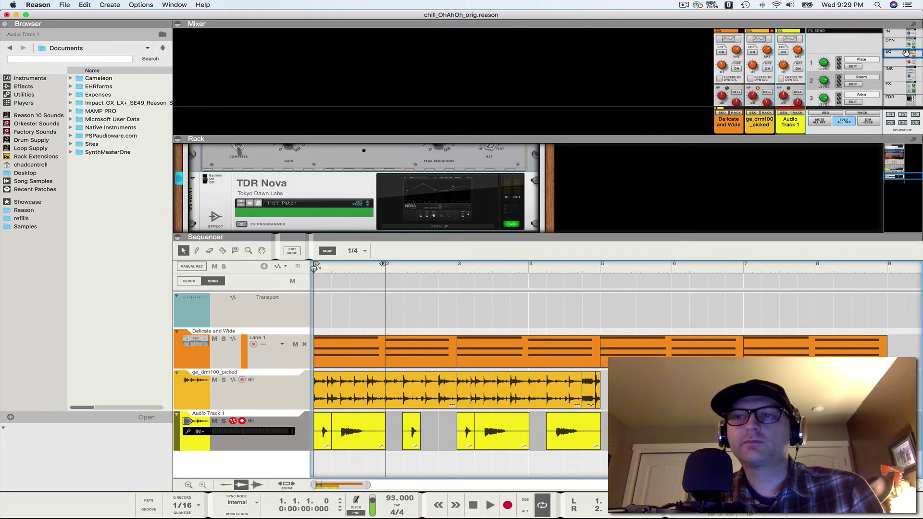
pyautogui.click(786, 41)
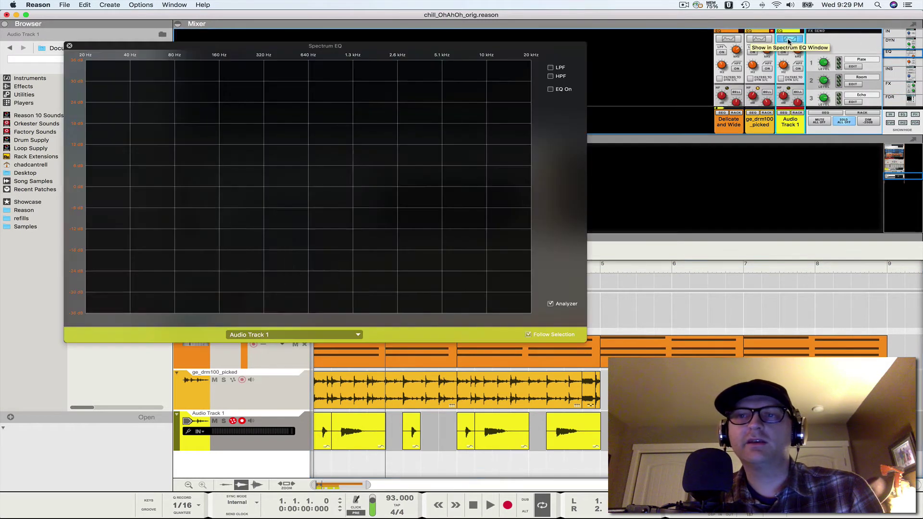
pyautogui.click(550, 77)
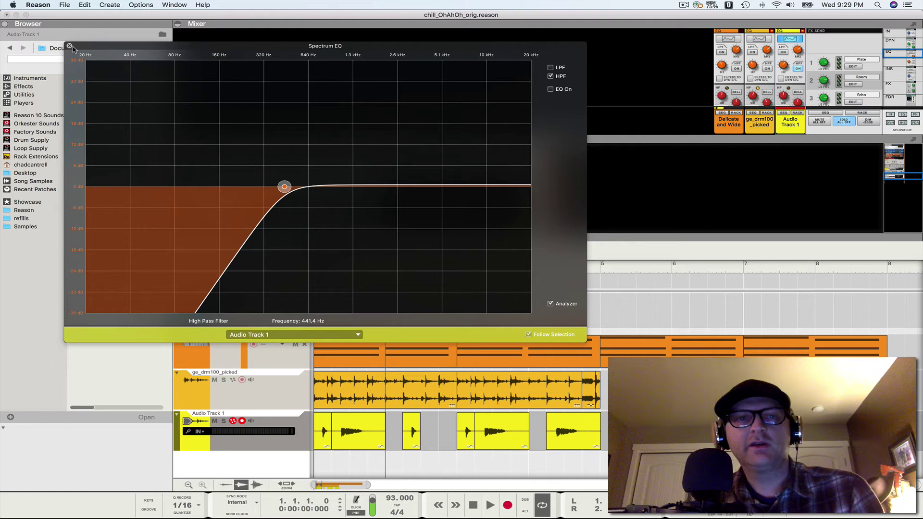
pyautogui.press('space')
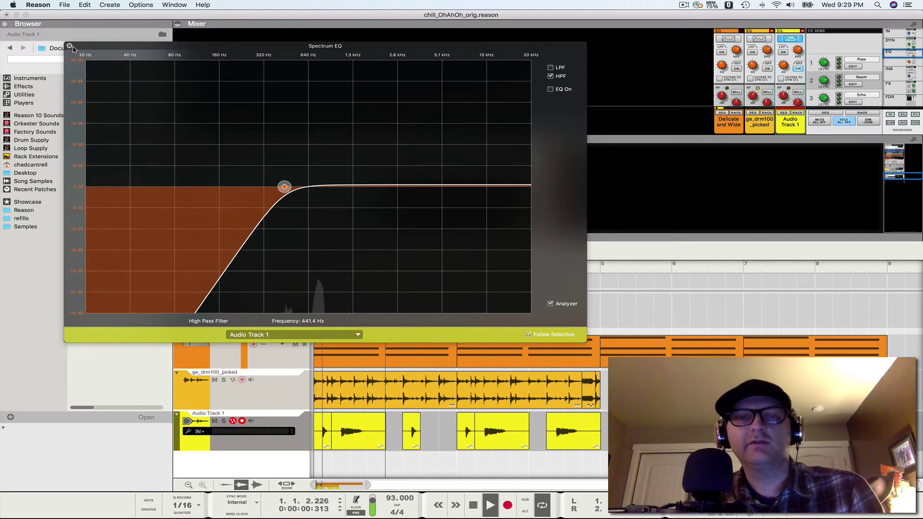
pyautogui.click(550, 77)
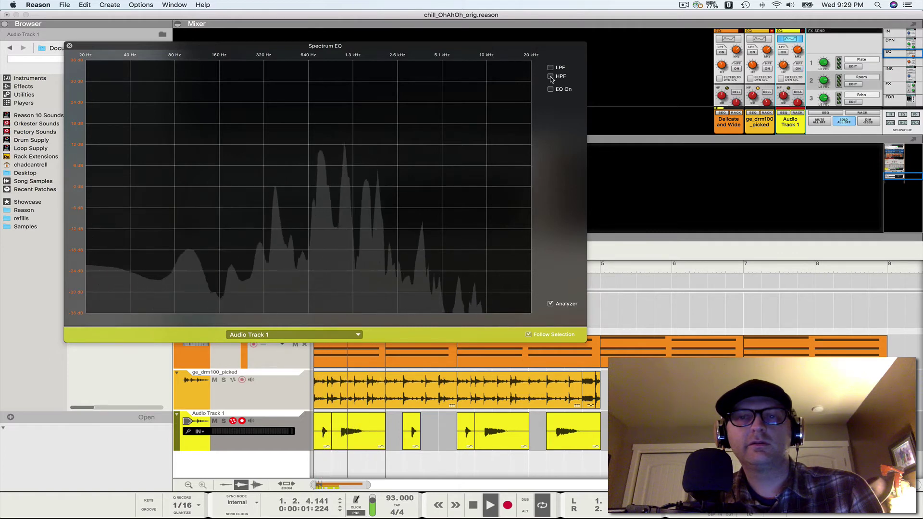
pyautogui.click(550, 77)
pyautogui.click(551, 77)
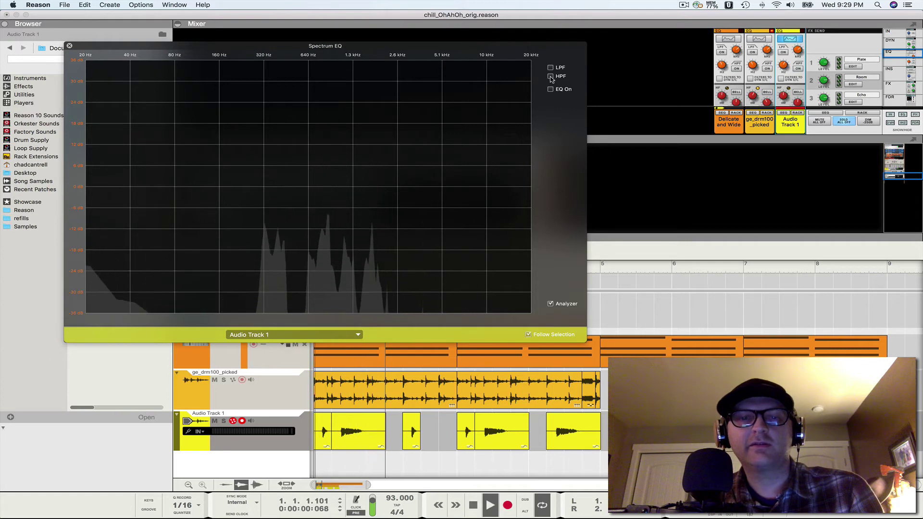
pyautogui.click(550, 77)
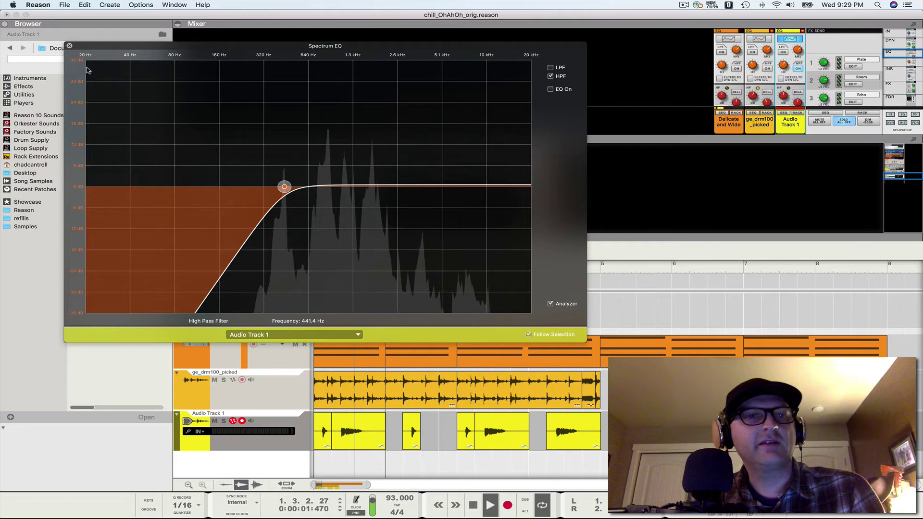
pyautogui.press('Escape')
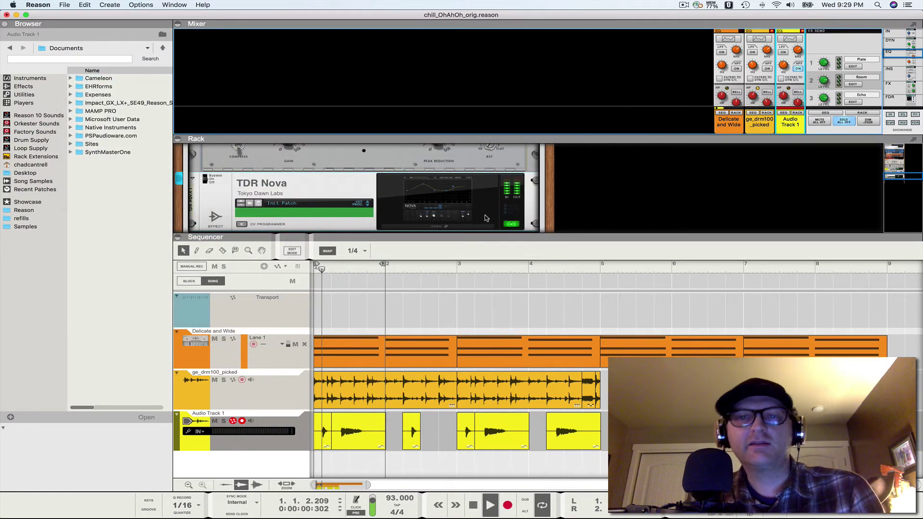
# - In TDR Nova, switch off bands I, III and IV and set wideband gain to -12 dB
pyautogui.click(443, 199)
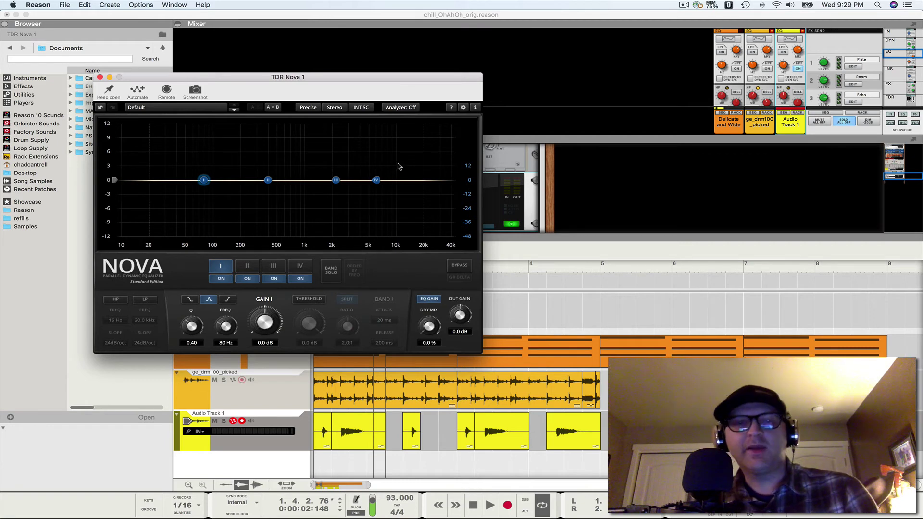
pyautogui.press('space')
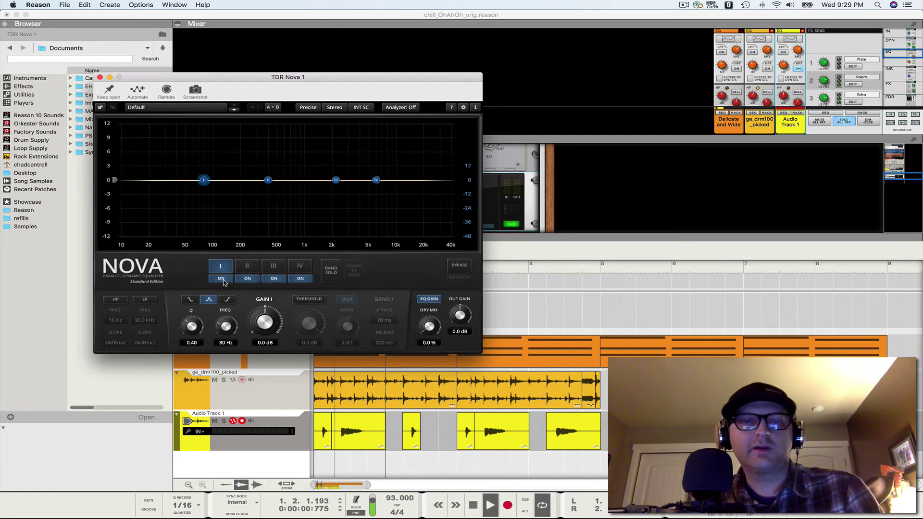
pyautogui.click(222, 279)
pyautogui.click(273, 279)
pyautogui.click(300, 278)
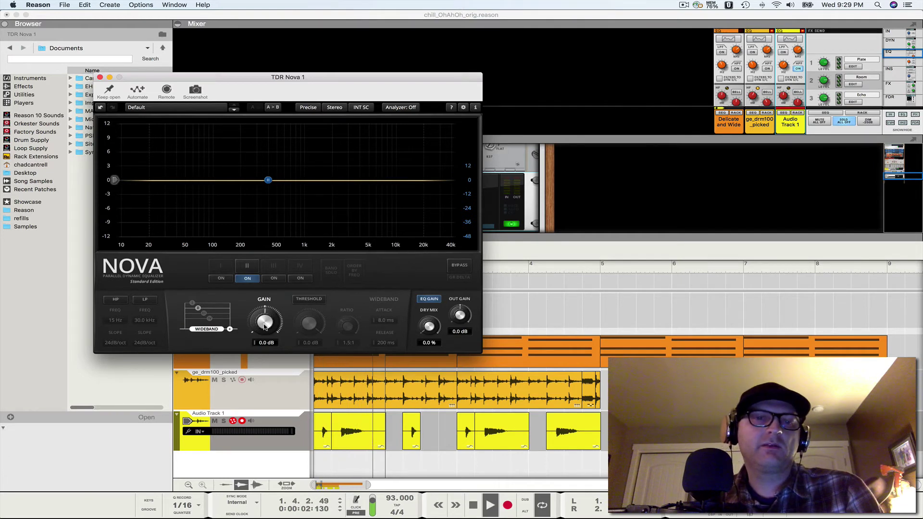
pyautogui.moveTo(115, 181); pyautogui.dragTo(114, 236)
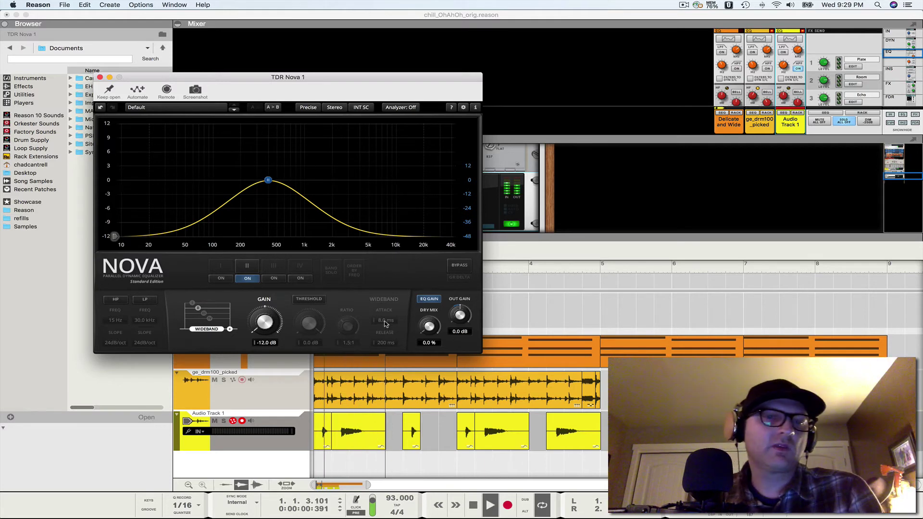
# - Shape band II as a +12 dB bell at 694 Hz with Q 1.29, then close Nova
pyautogui.click(271, 182)
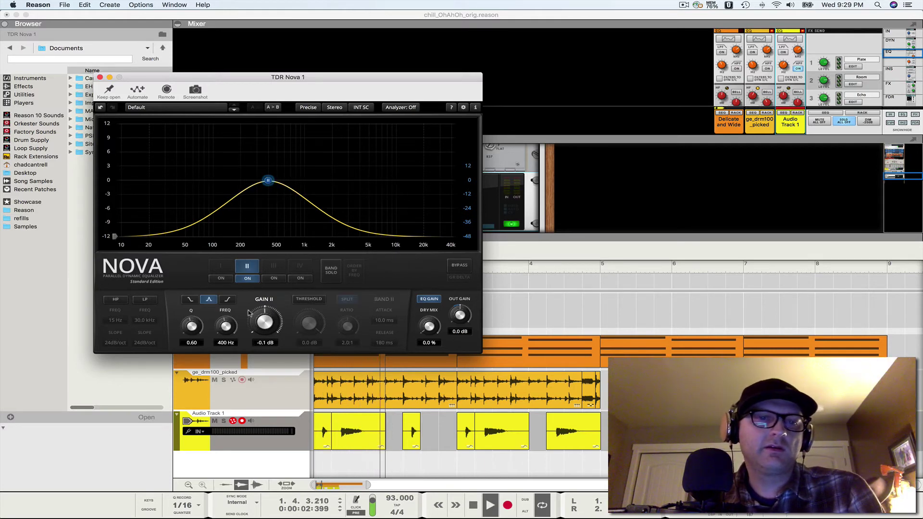
pyautogui.moveTo(191, 335); pyautogui.dragTo(268, 294)
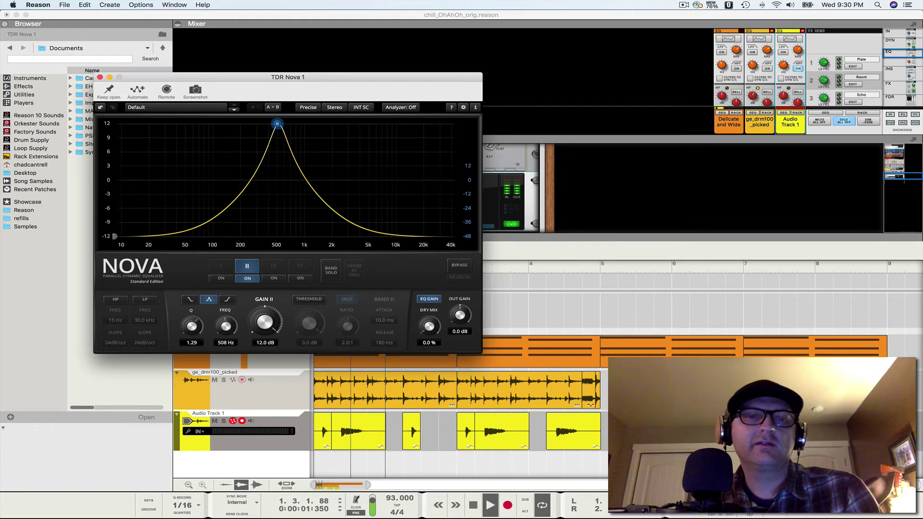
pyautogui.moveTo(226, 327); pyautogui.dragTo(225, 329)
pyautogui.moveTo(276, 124); pyautogui.dragTo(291, 124)
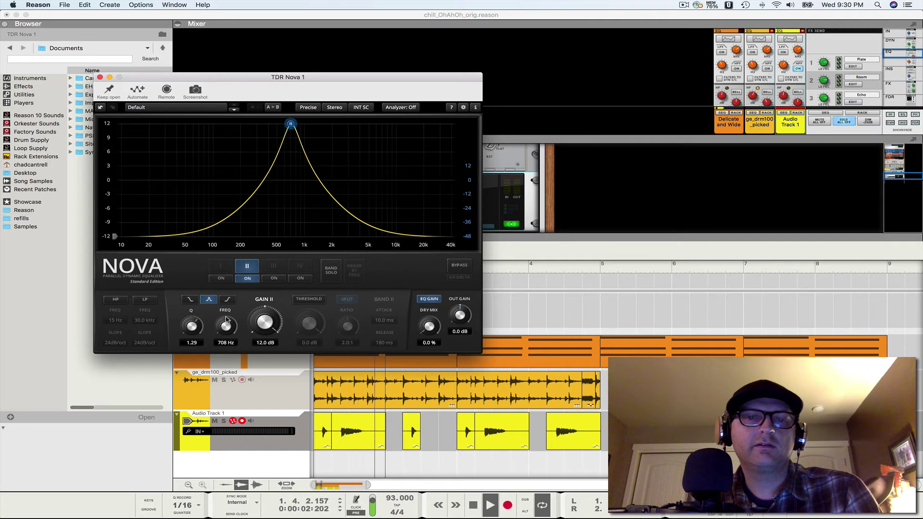
pyautogui.moveTo(226, 320); pyautogui.dragTo(226, 321)
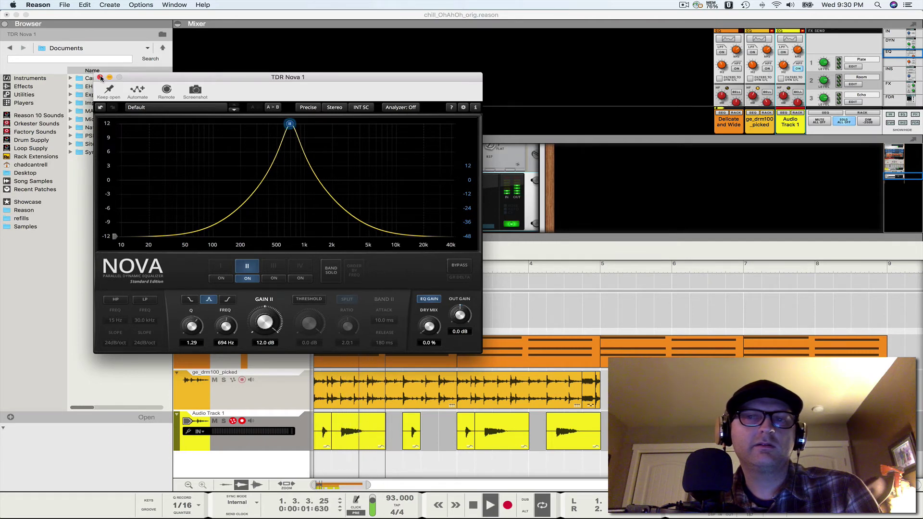
pyautogui.click(100, 77)
# - Scroll the mixer through FX sends to the faders, select Audio Track 1, and reopen TDR Nova
pyautogui.scroll(-3, 800, 63)
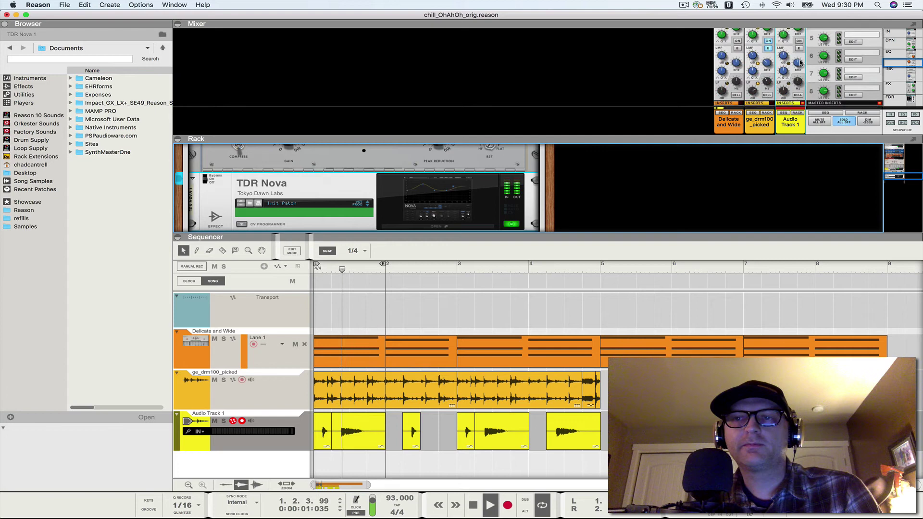
pyautogui.scroll(-3, 800, 62)
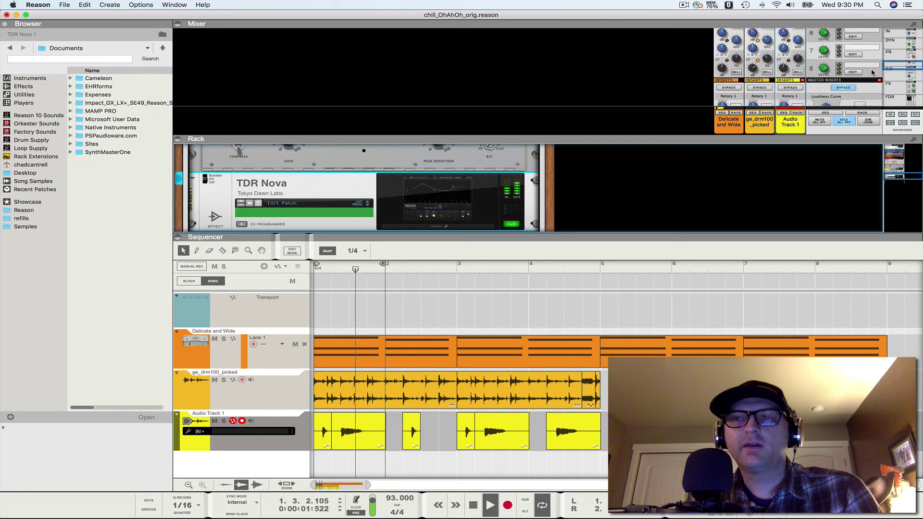
pyautogui.click(912, 89)
pyautogui.click(782, 74)
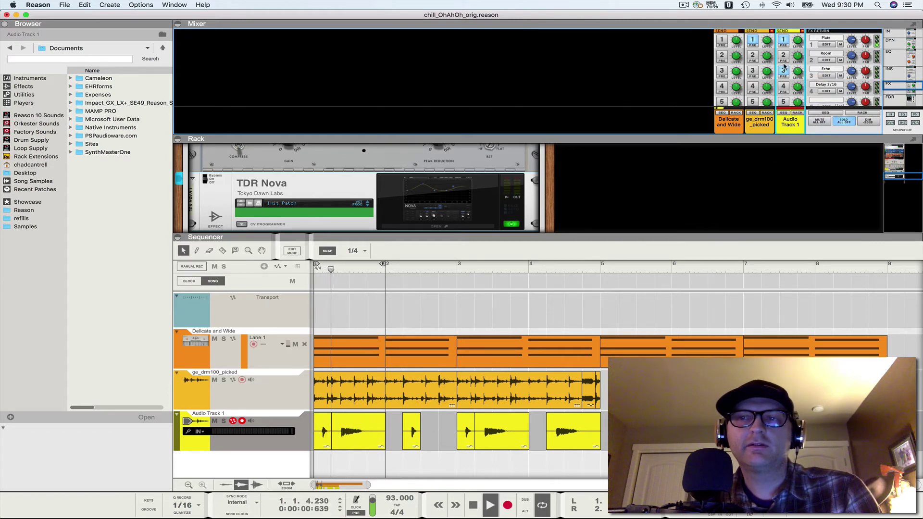
pyautogui.scroll(-5, 784, 66)
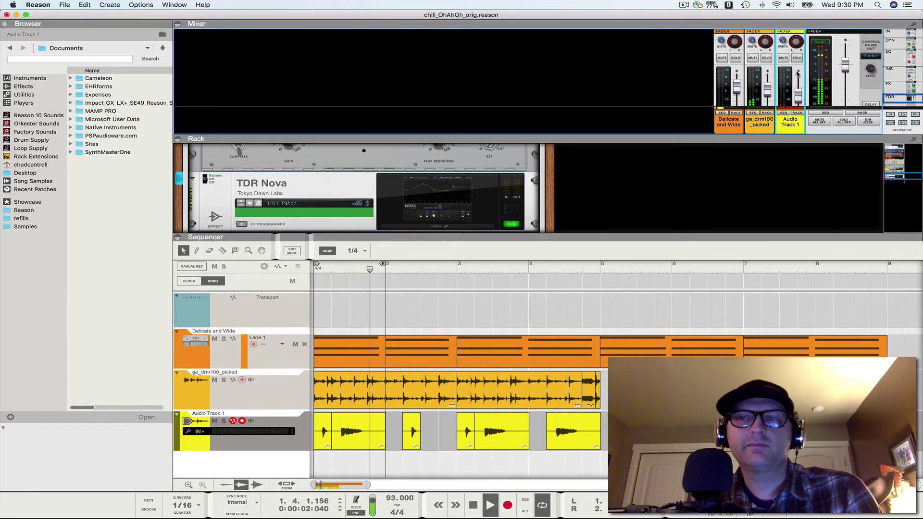
pyautogui.click(438, 227)
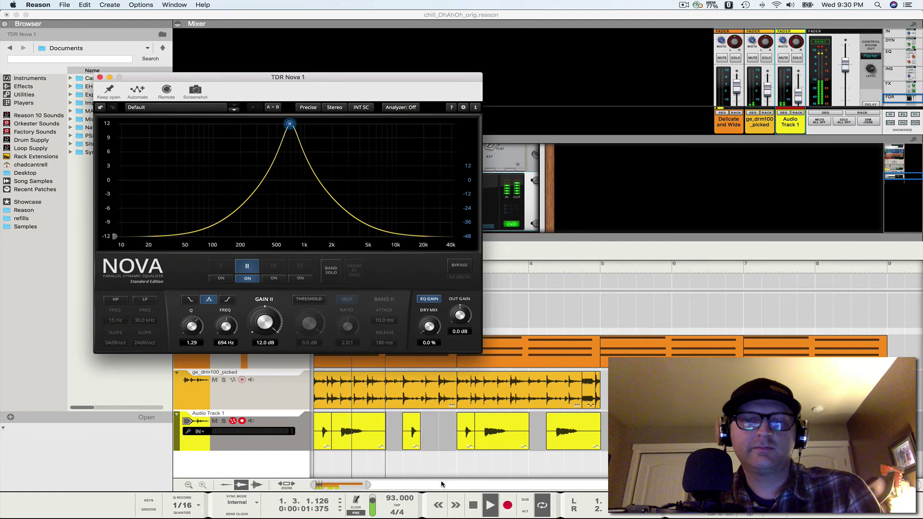
# - Move the loop end to bar 5 and retune band II's +12 dB boost to 503 Hz
pyautogui.moveTo(395, 76); pyautogui.dragTo(292, 31)
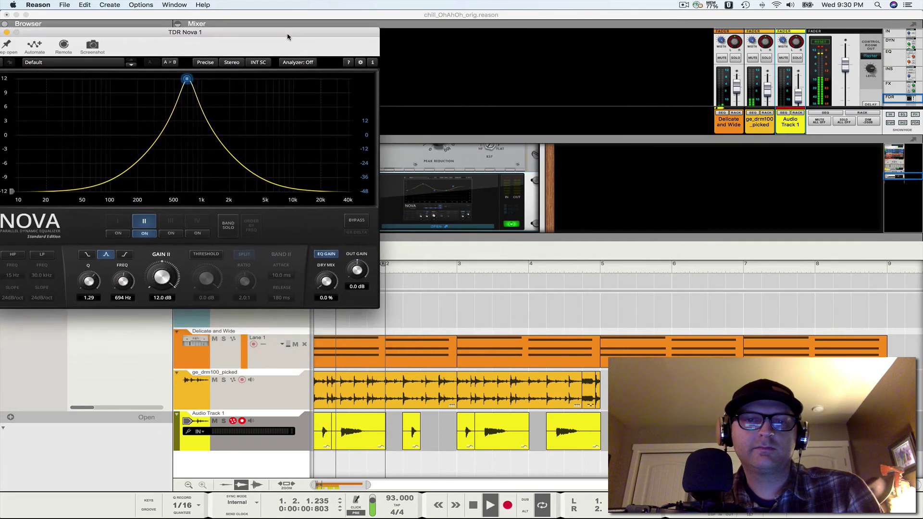
pyautogui.moveTo(383, 264); pyautogui.dragTo(600, 264)
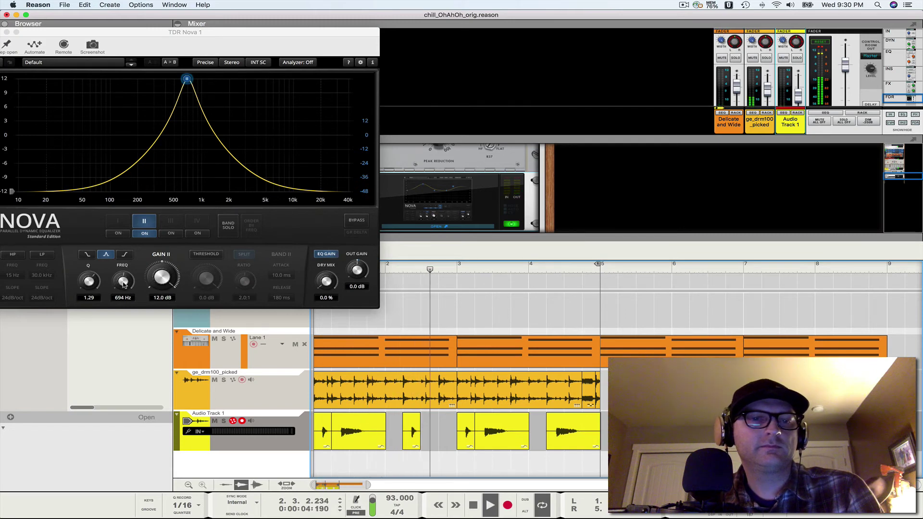
pyautogui.moveTo(124, 285)
pyautogui.mouseDown()
pyautogui.moveTo(123, 298)
pyautogui.moveTo(130, 290)
pyautogui.mouseUp()
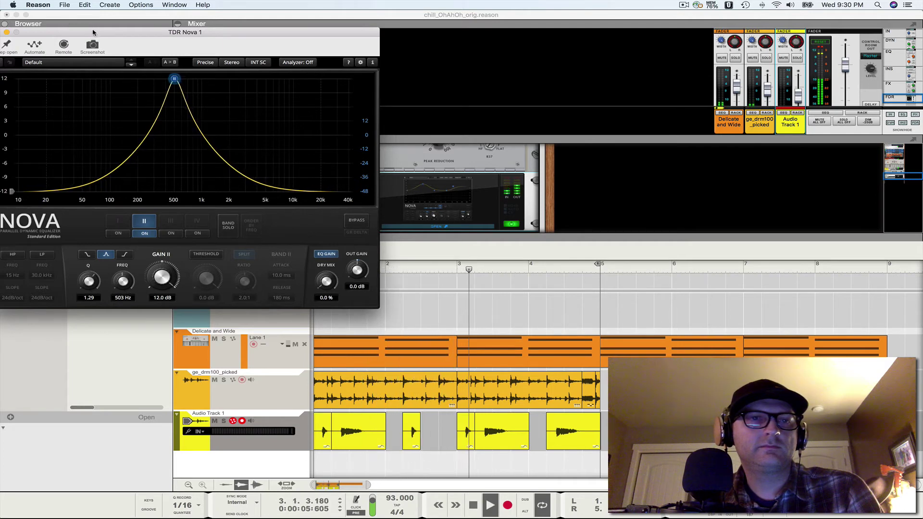
pyautogui.moveTo(93, 32); pyautogui.dragTo(122, 54)
pyautogui.click(391, 231)
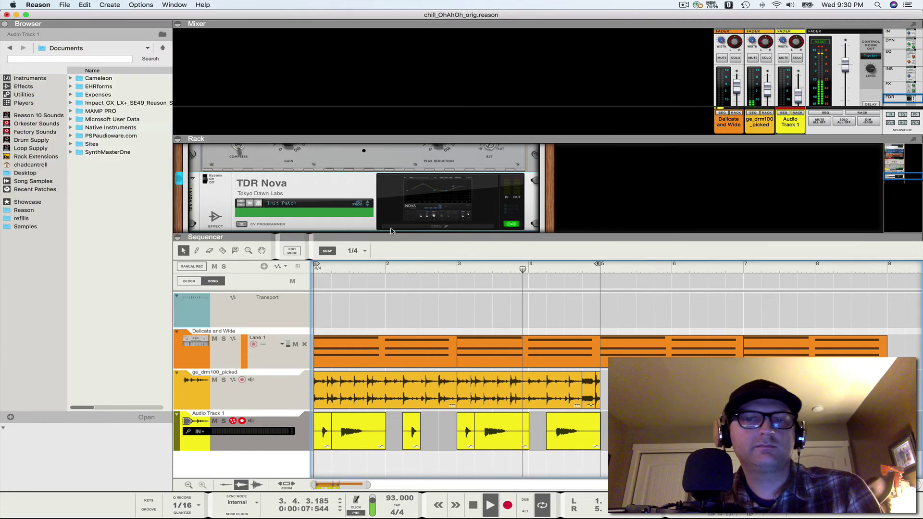
# - Stop the transport to halt the looping vocal section ending at bar 5
pyautogui.press('space')
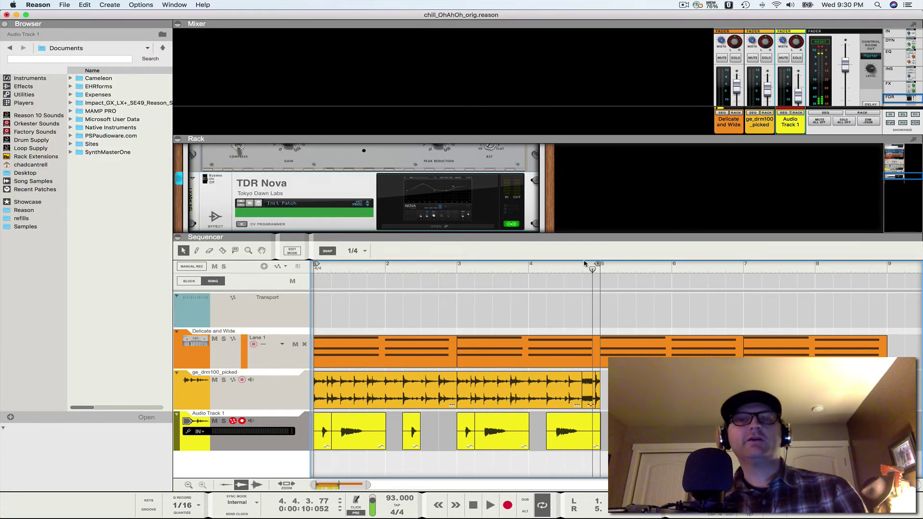